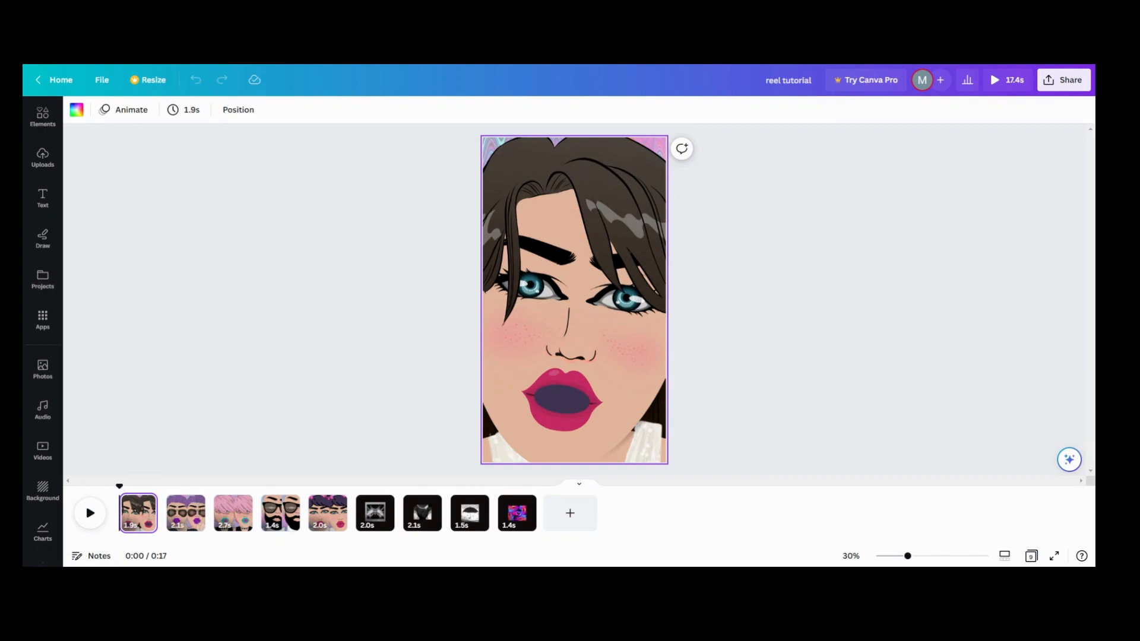
Step: Add a Chop transition after the first page and apply it between all pages of the reel
mouse_move(169, 513)
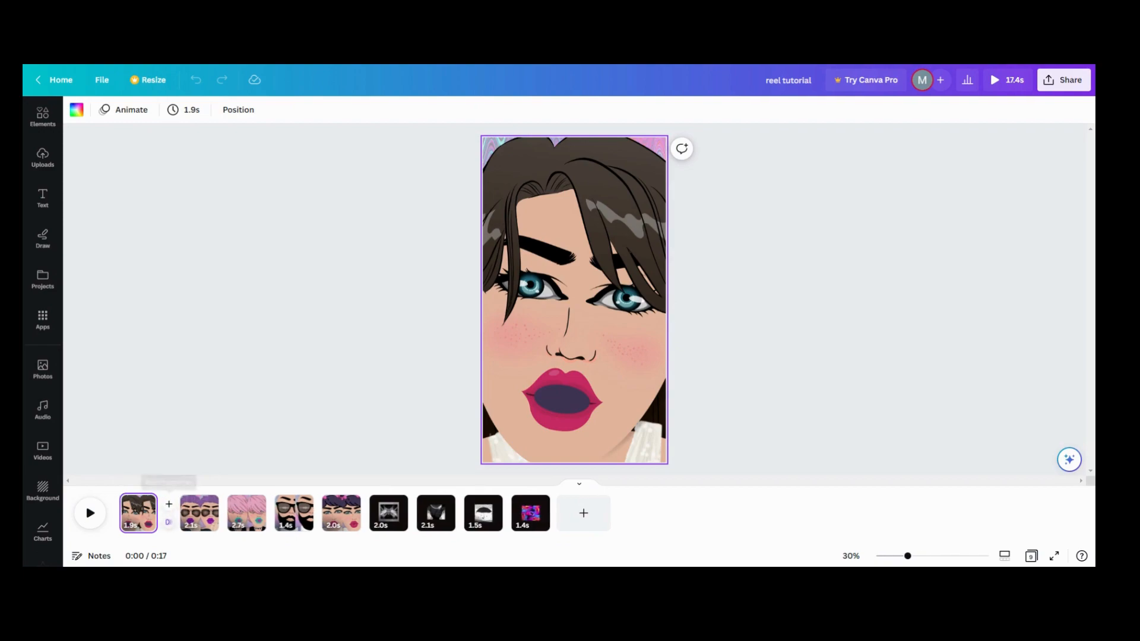
click(168, 526)
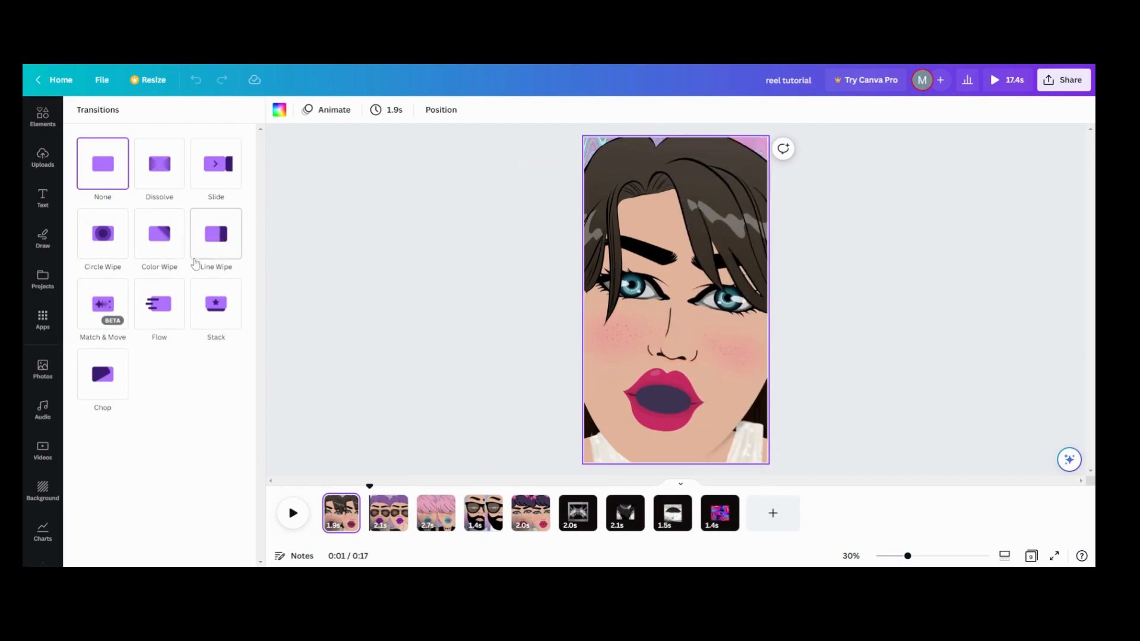
click(102, 374)
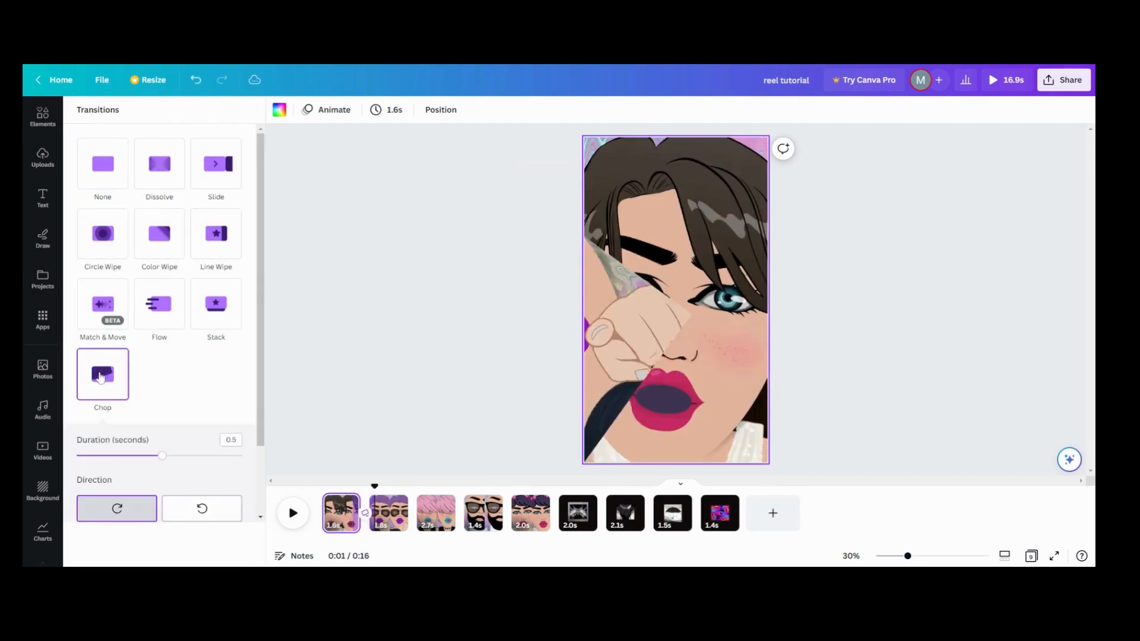
scroll(103, 374, down, 2)
click(166, 541)
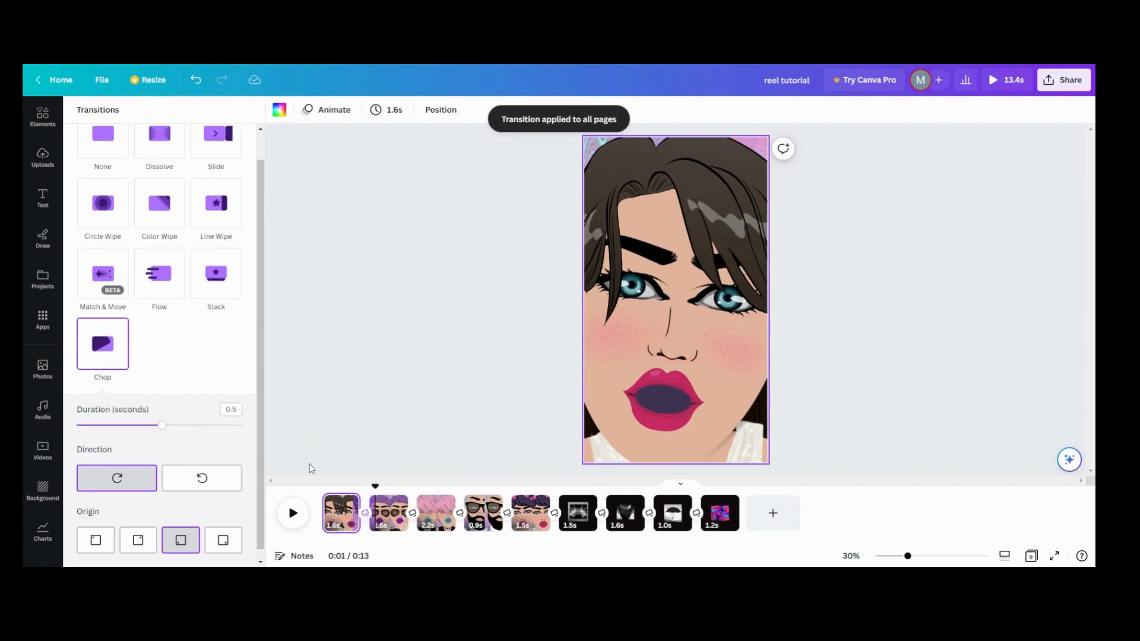
click(310, 468)
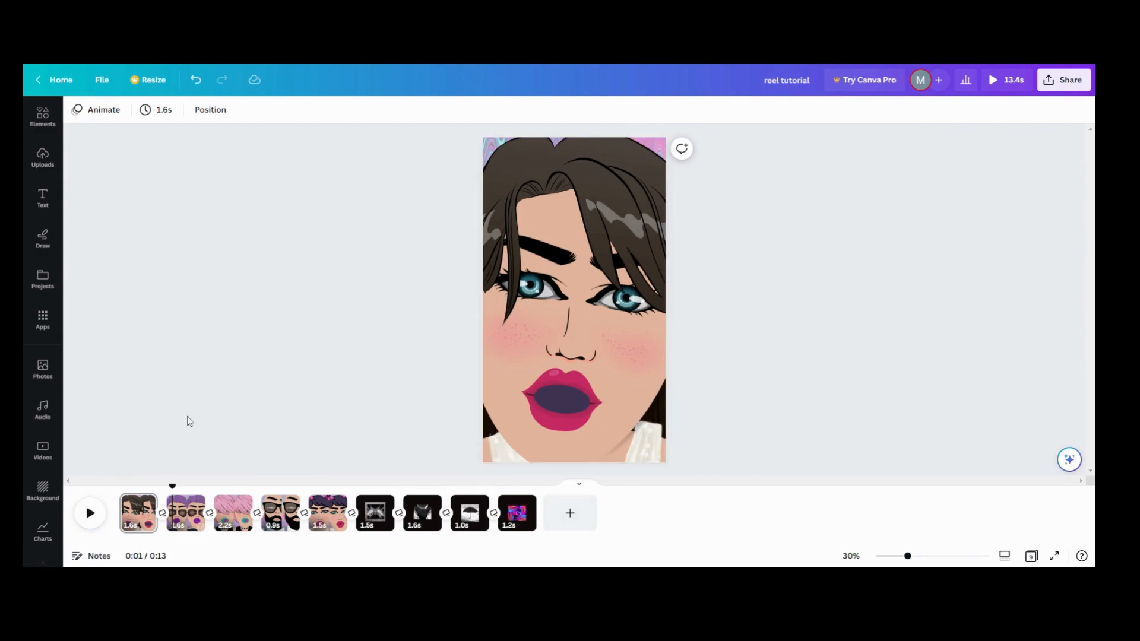
Step: Add the uploaded "Play With Fire" mp3 to the reel as its audio track
click(43, 409)
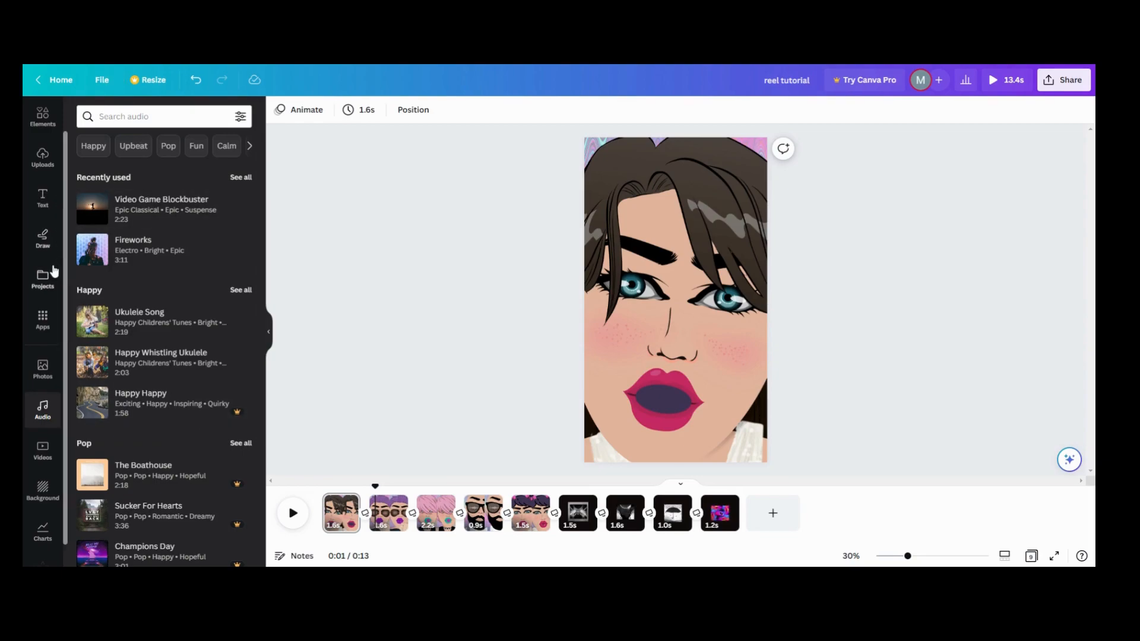
scroll(50, 280, up, 1)
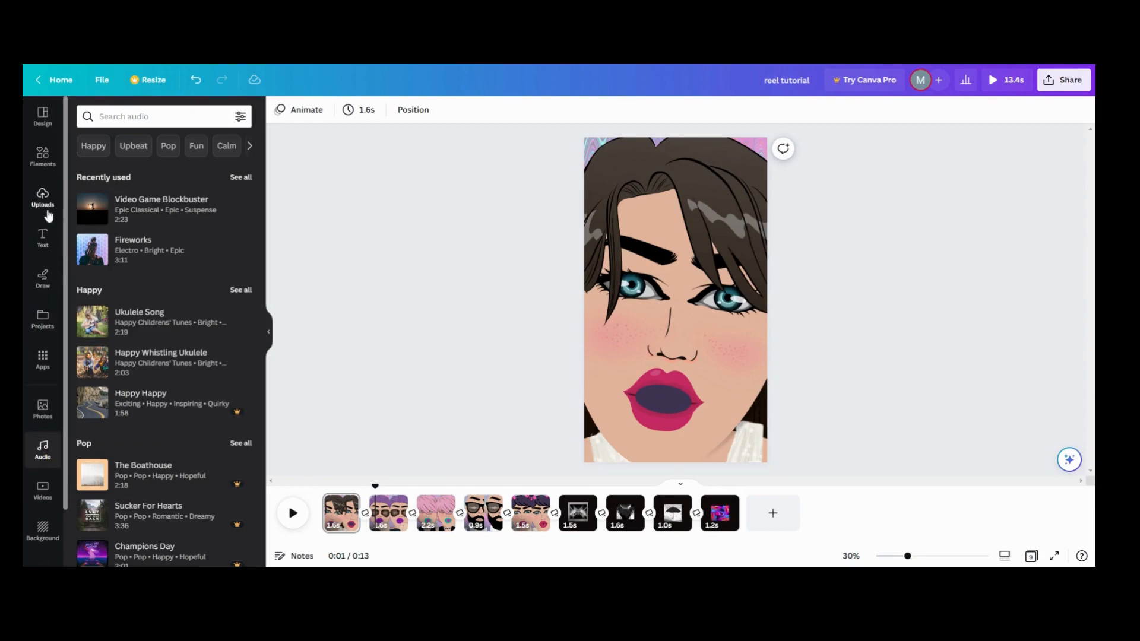
click(47, 211)
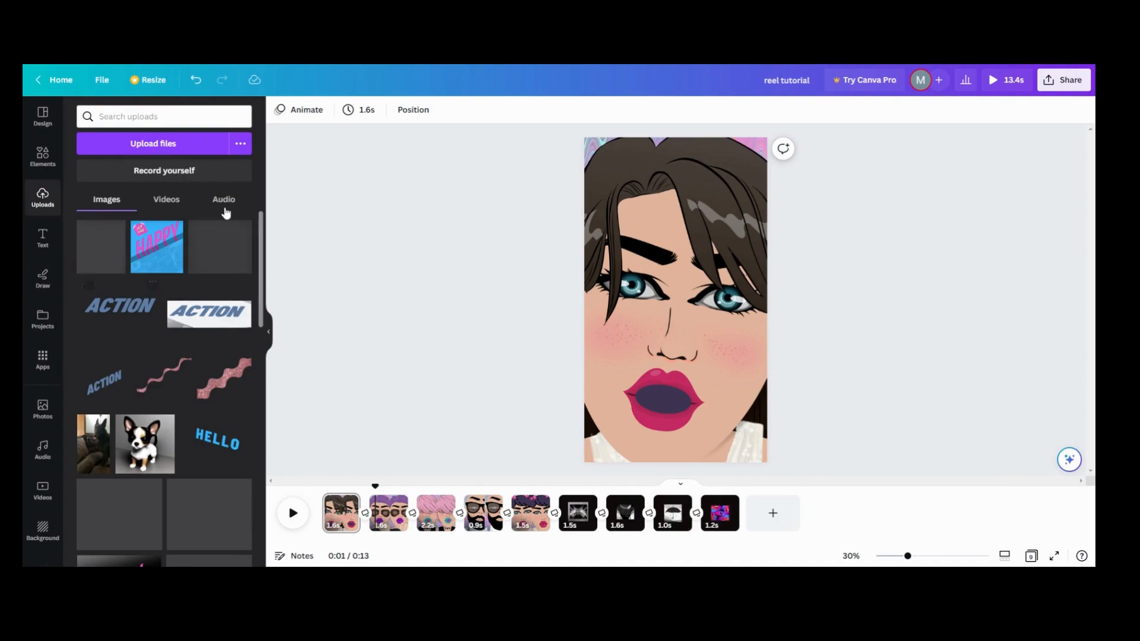
click(224, 207)
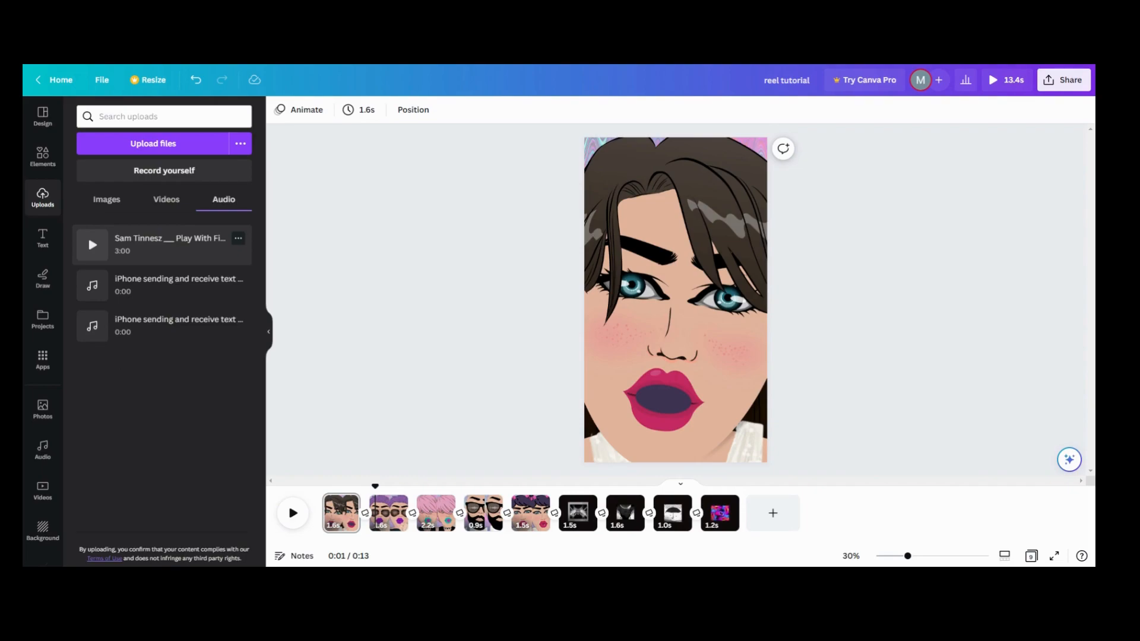
click(210, 261)
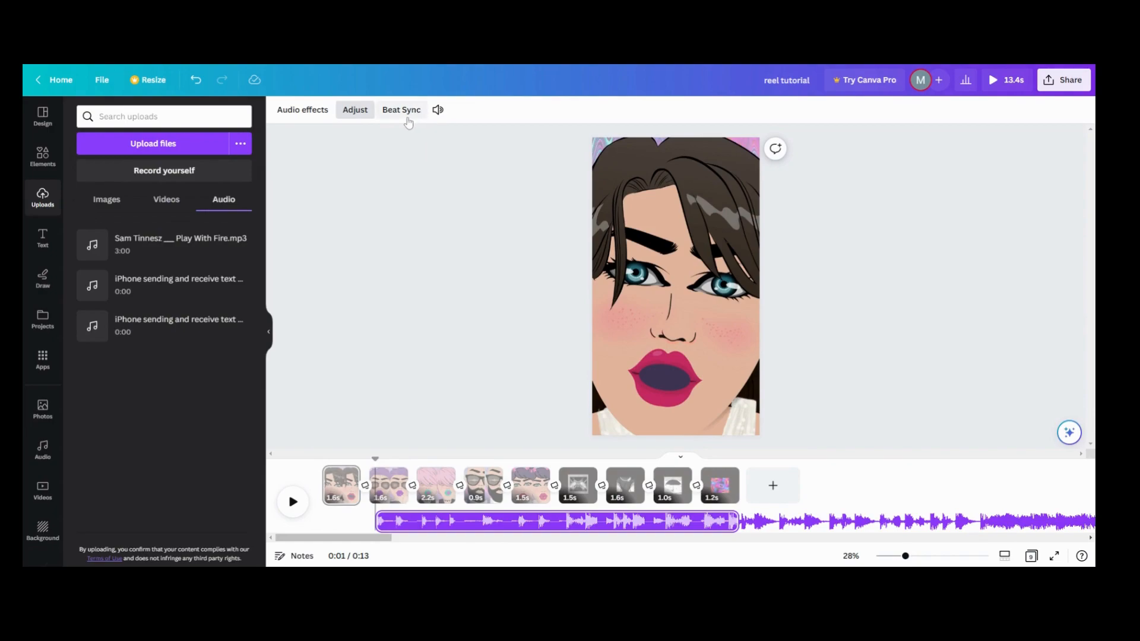
Step: Display the audio track's beat markers and fit the track to the whole 13.4 s reel, starting at its beginning
click(407, 116)
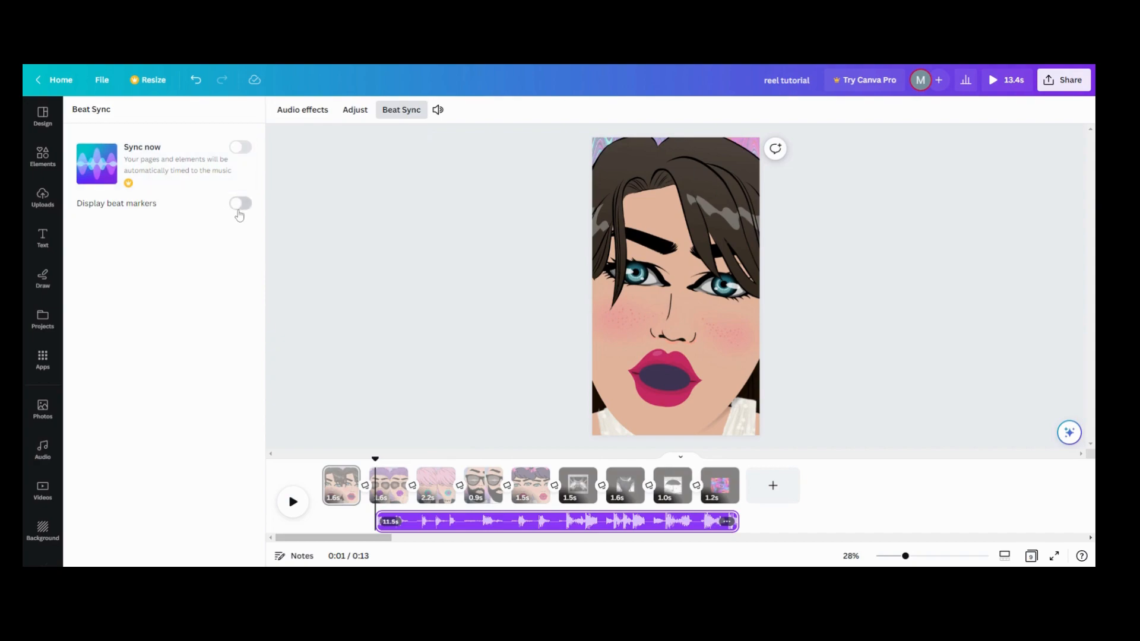
click(240, 204)
drag(448, 521, 416, 517)
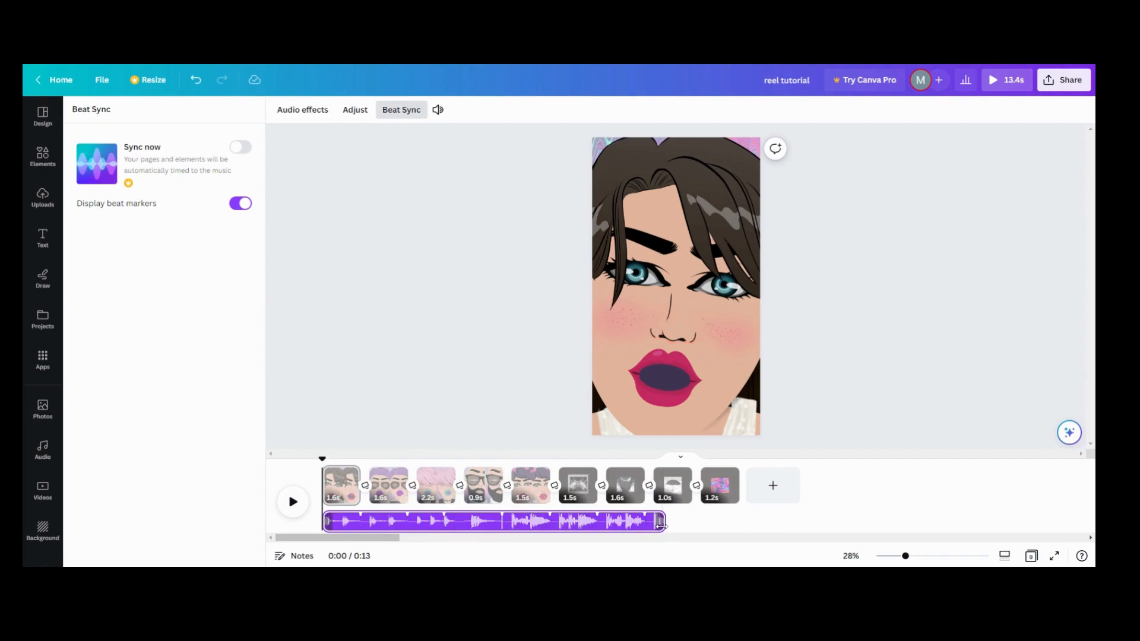
drag(660, 525, 734, 528)
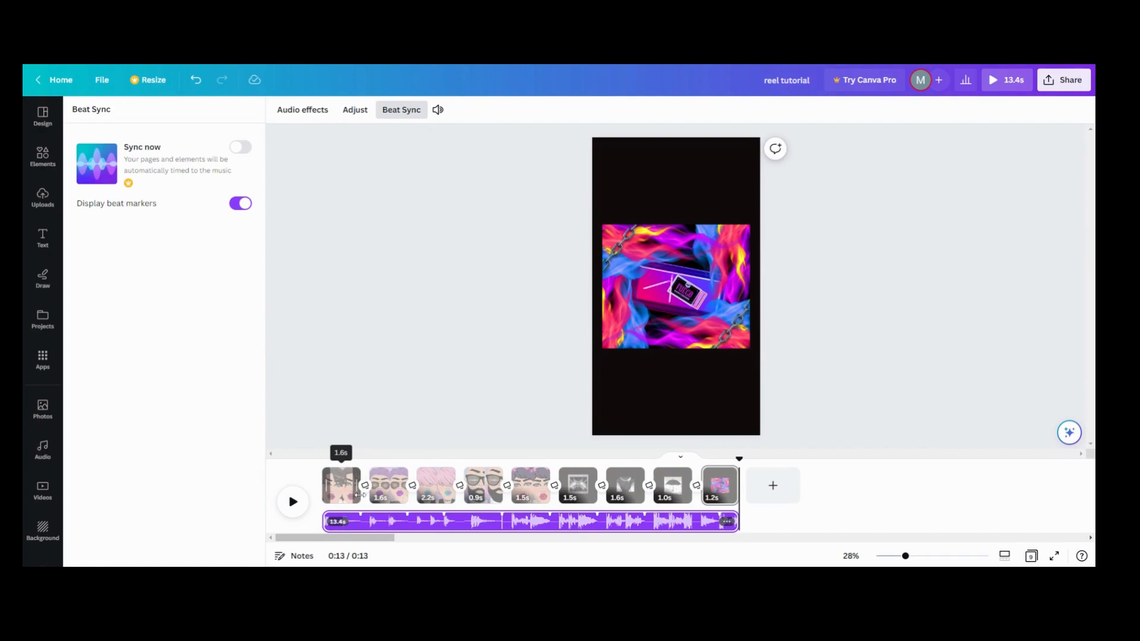
Step: Align the ends of the first three pages with the beat markers, giving each page a duration of 1.6 s
mouse_move(360, 494)
mouse_down()
mouse_move(351, 495)
mouse_move(359, 496)
mouse_up()
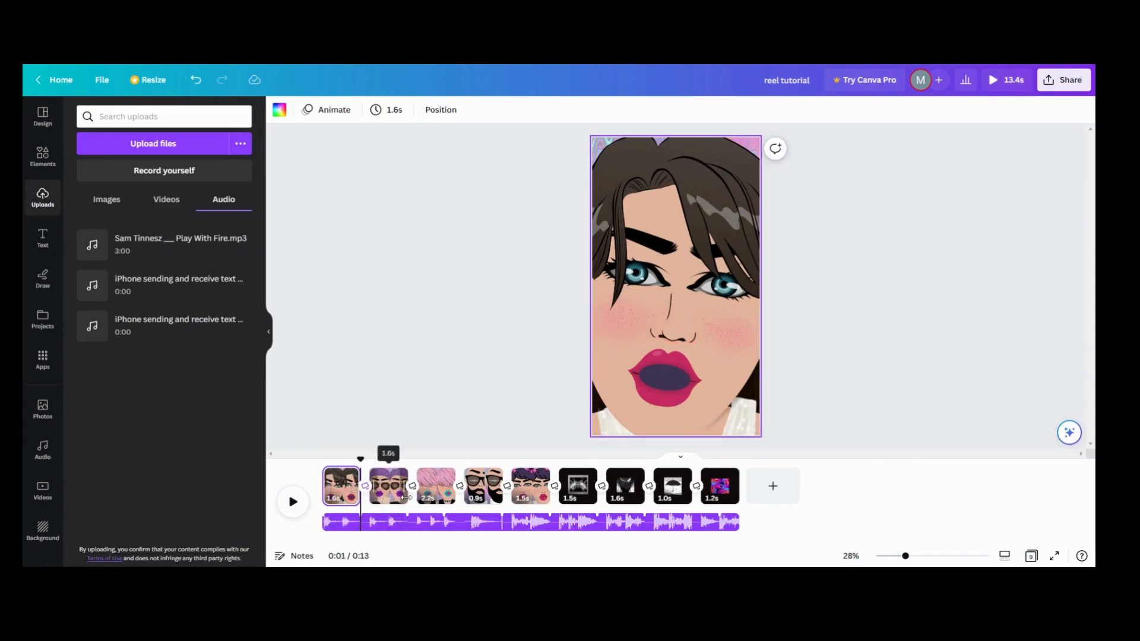
drag(407, 499, 410, 500)
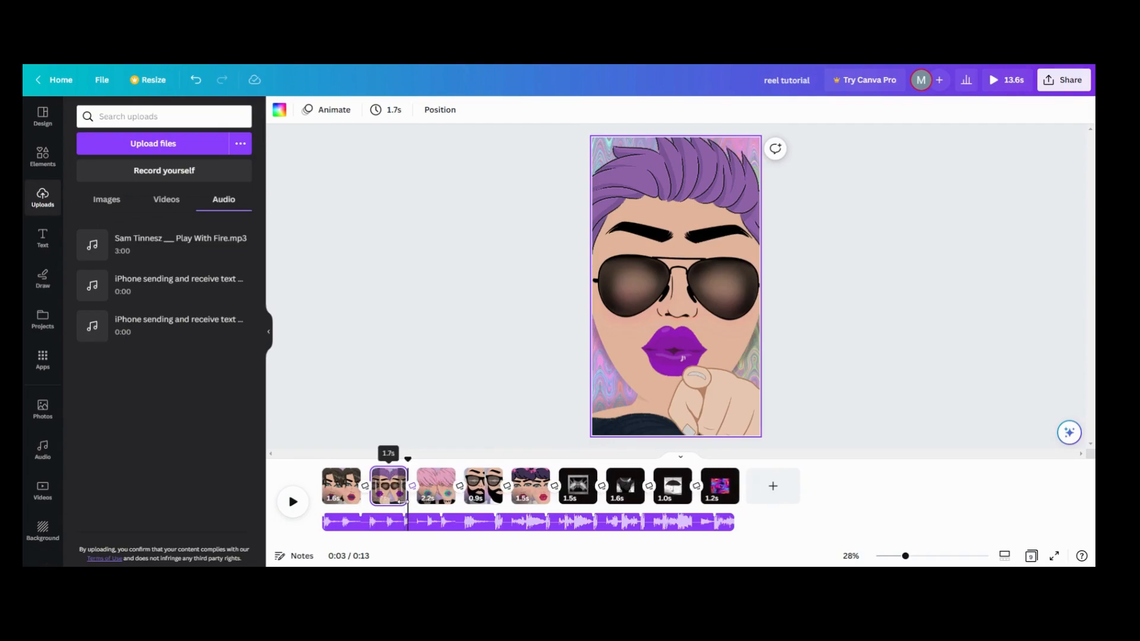
click(393, 500)
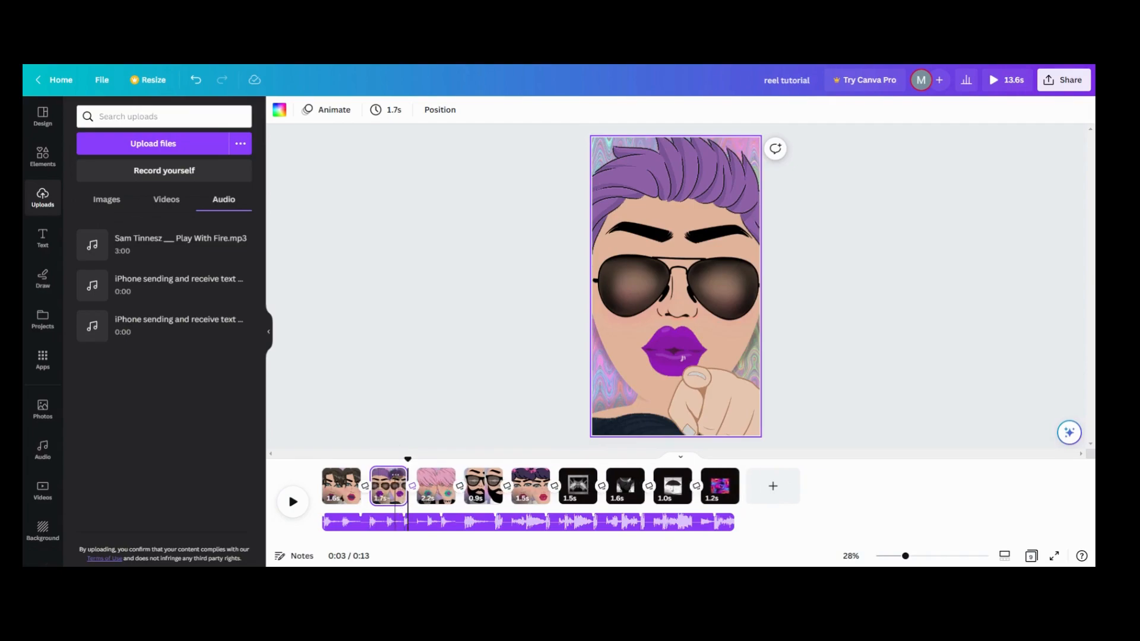
drag(406, 499, 456, 502)
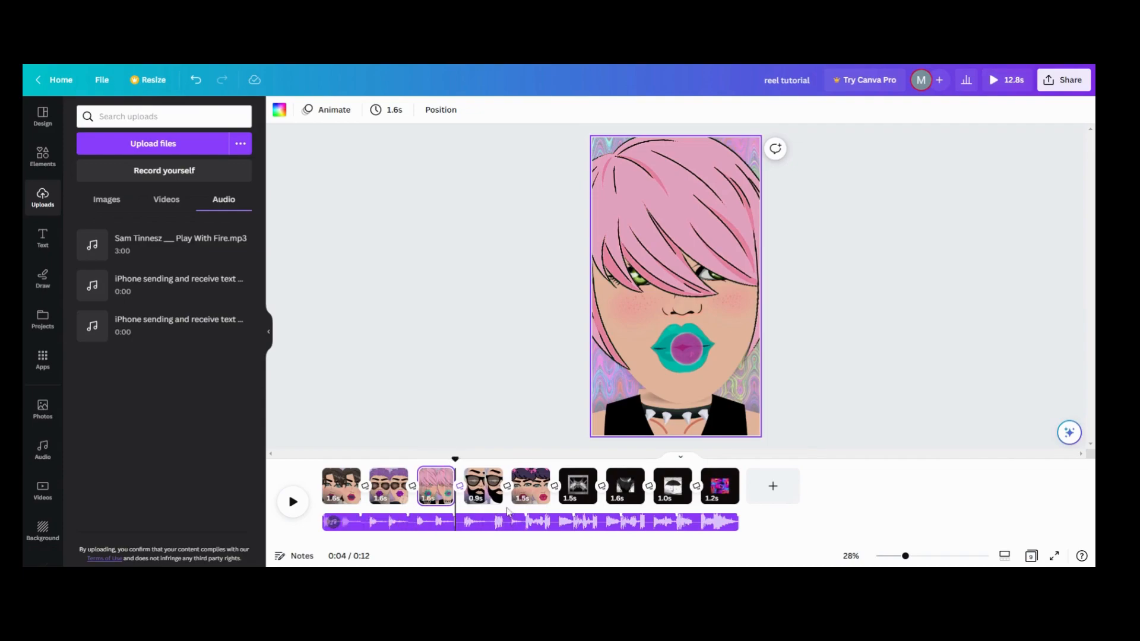
Step: Align the fourth to eighth pages with the beat markers, with durations of 1.5, 1.5, 1.6, 1.6 and 1.7 s
drag(498, 503, 549, 506)
click(552, 503)
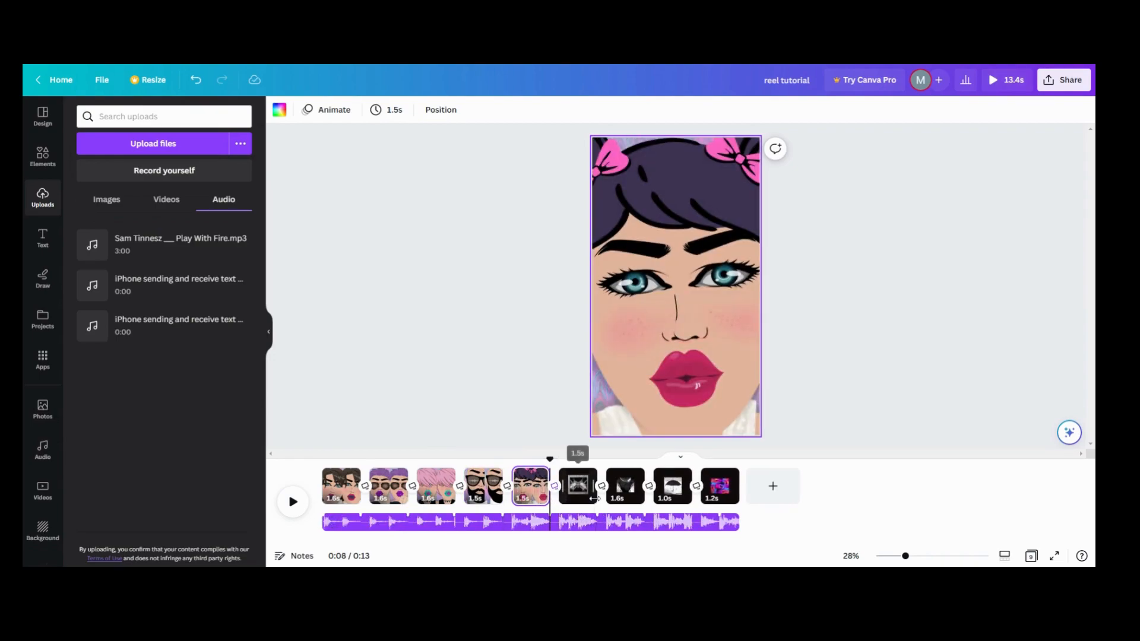
drag(595, 498, 597, 499)
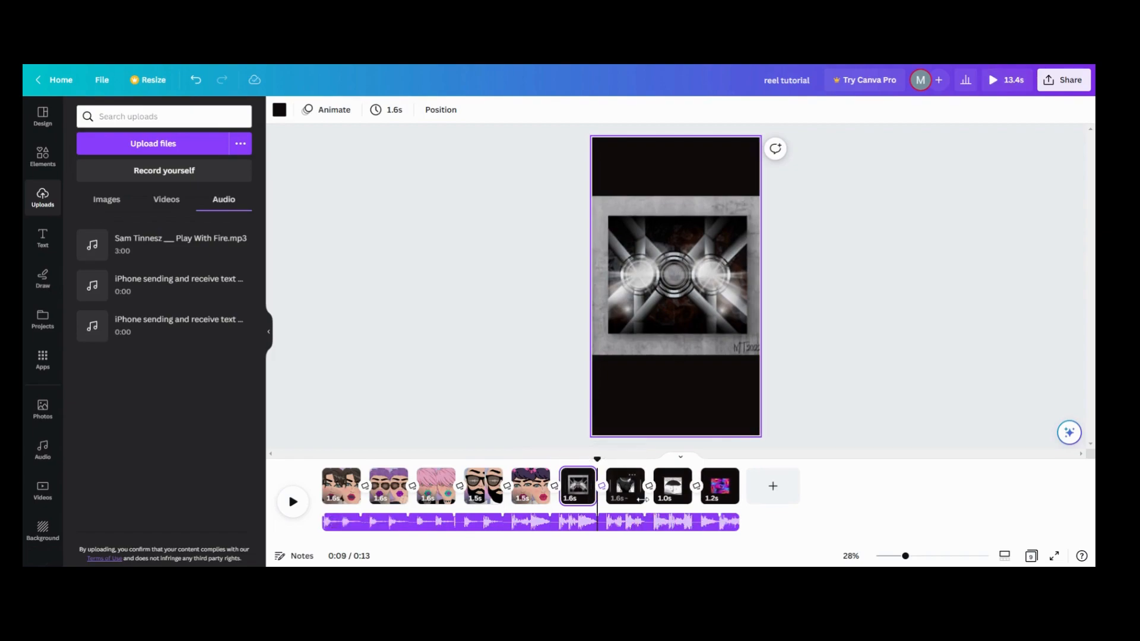
click(642, 500)
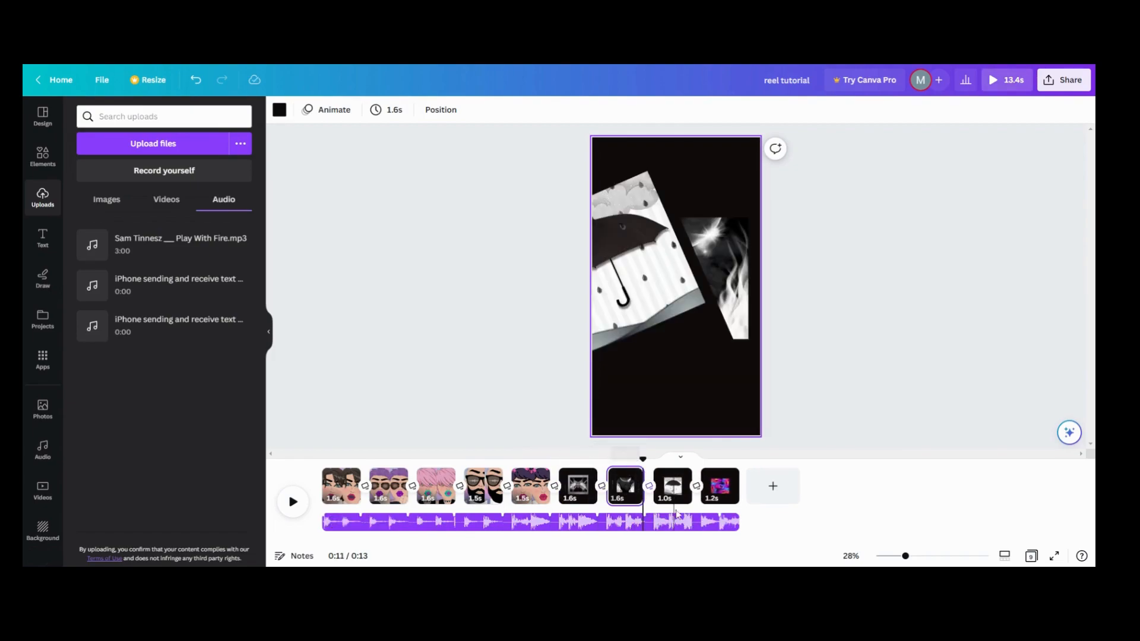
mouse_move(688, 500)
mouse_down()
mouse_move(708, 504)
mouse_move(698, 514)
mouse_up()
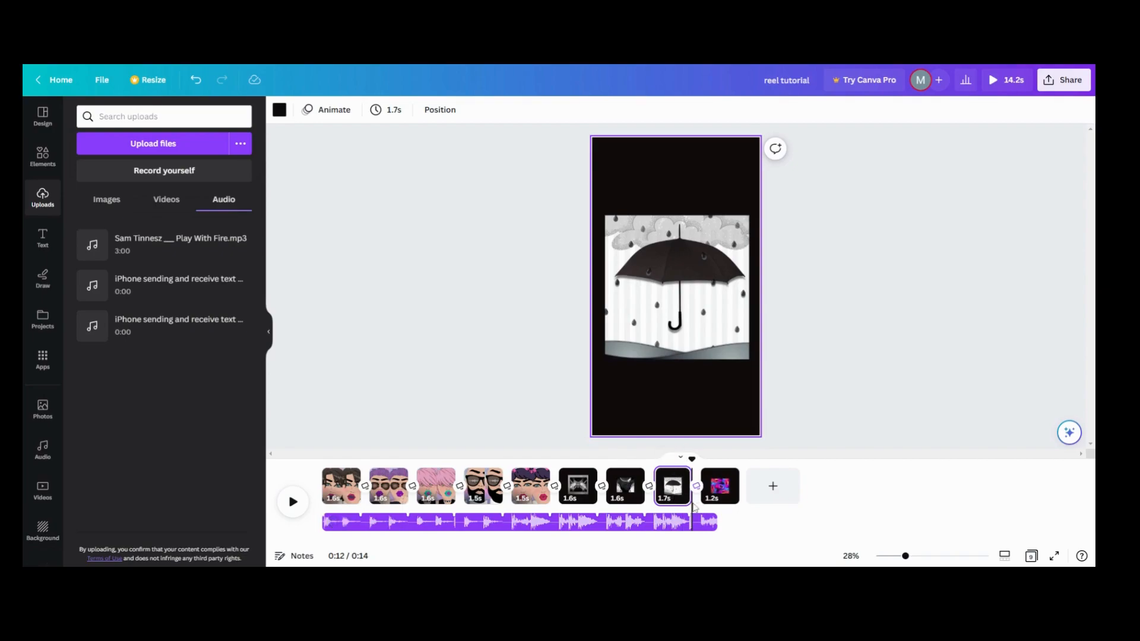
drag(687, 502, 691, 504)
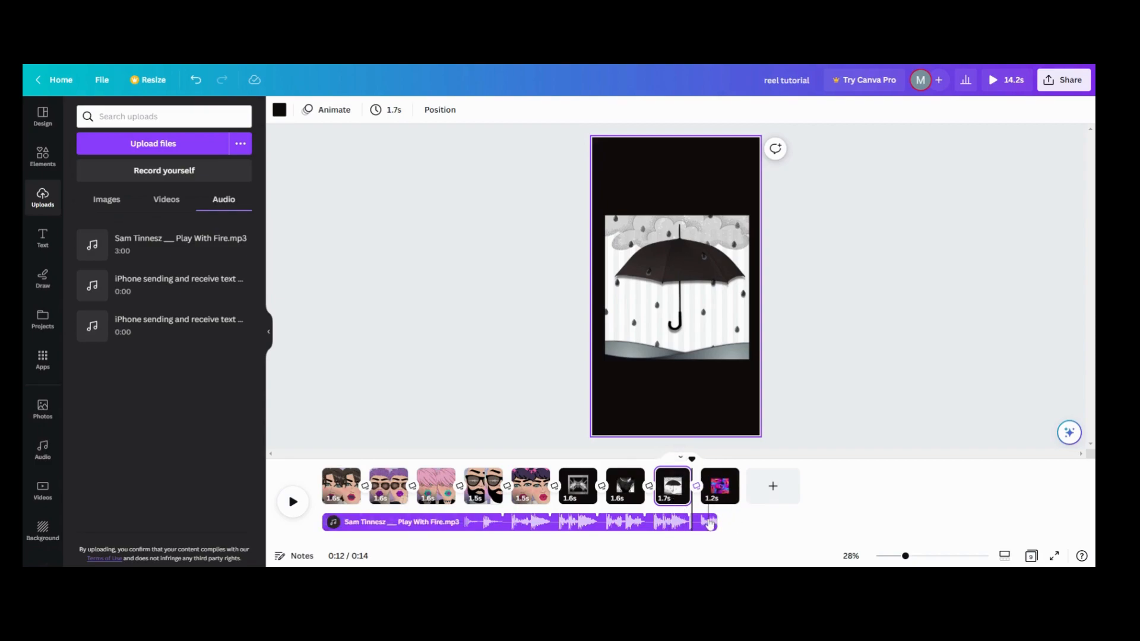
Step: Delete the uploaded "Play With Fire" audio track from the timeline
click(709, 522)
click(706, 521)
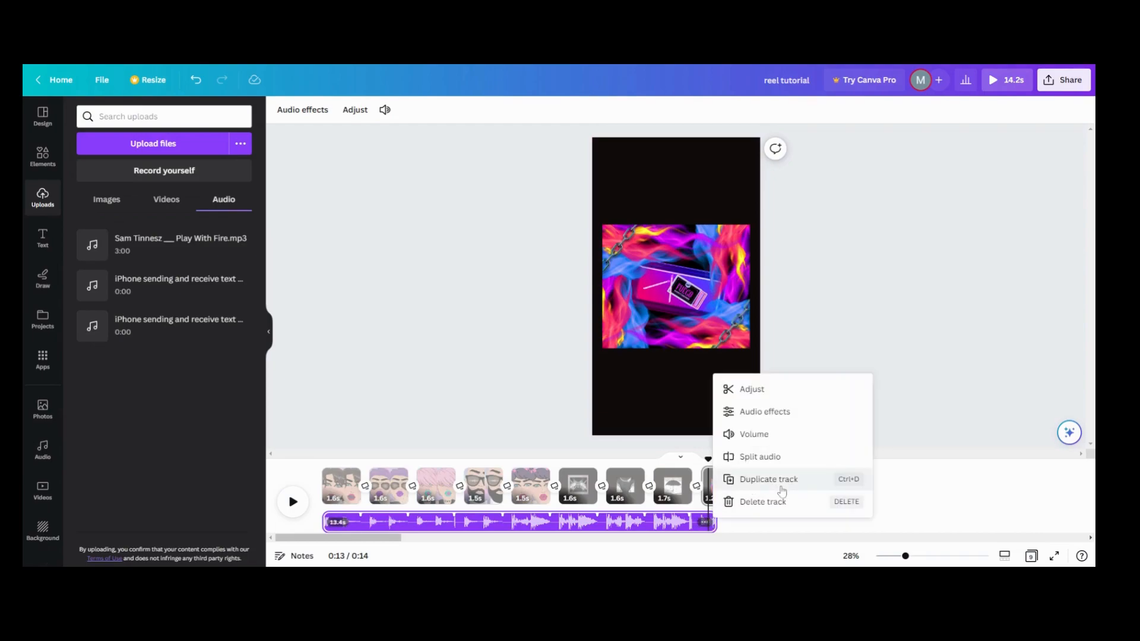
click(771, 501)
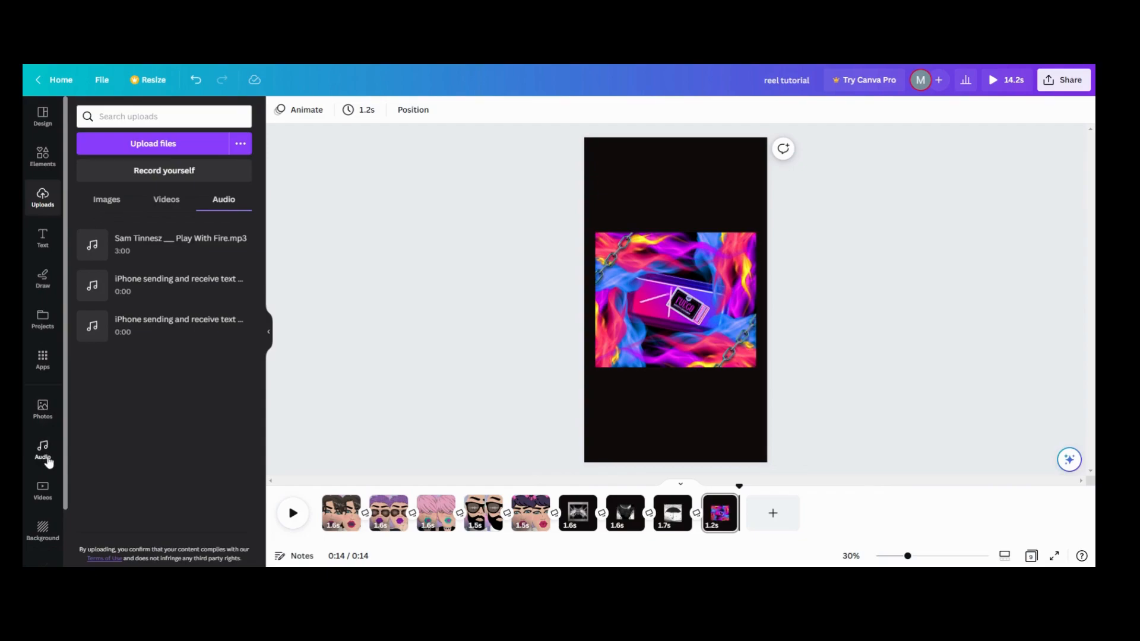
Step: Add a recently used track from the stock audio library so that it starts at the reel's first page
click(43, 452)
click(152, 205)
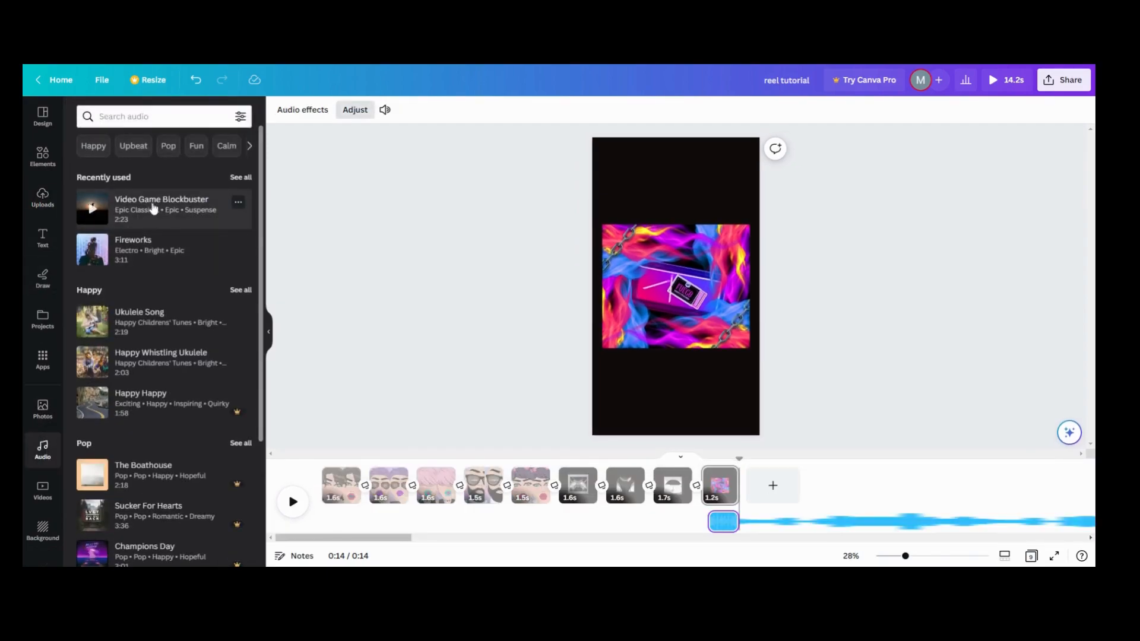
click(201, 81)
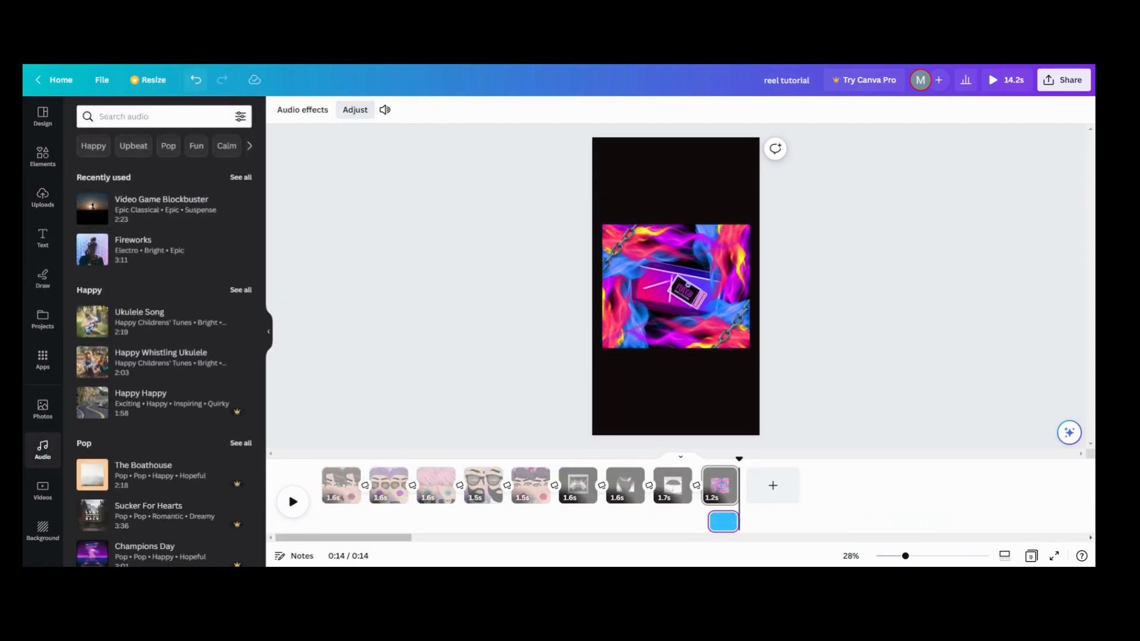
click(324, 513)
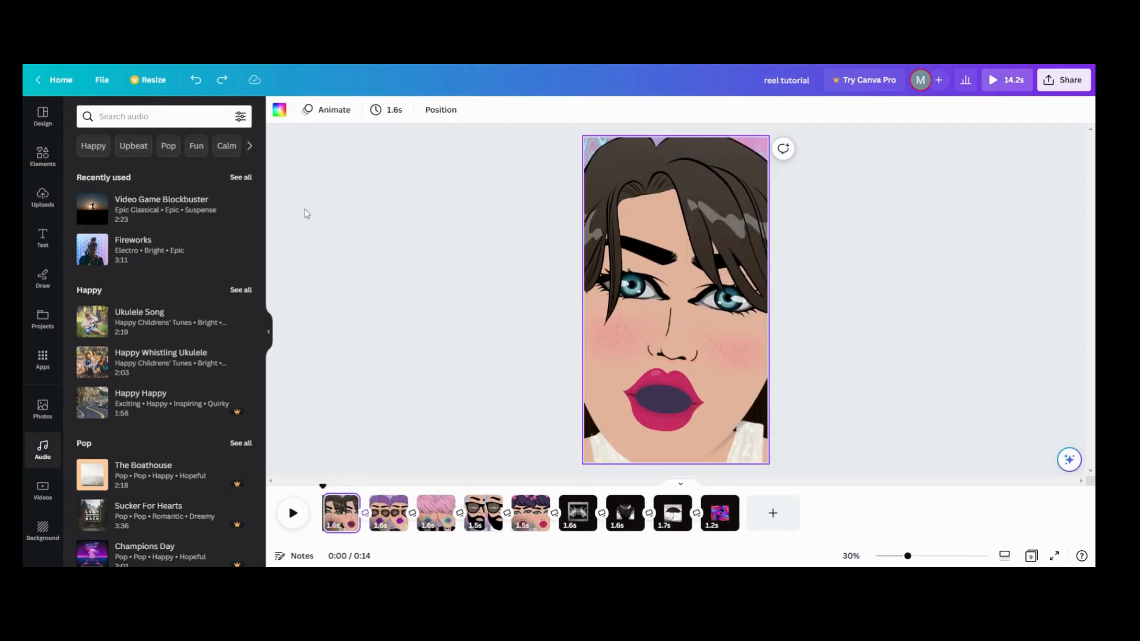
click(141, 228)
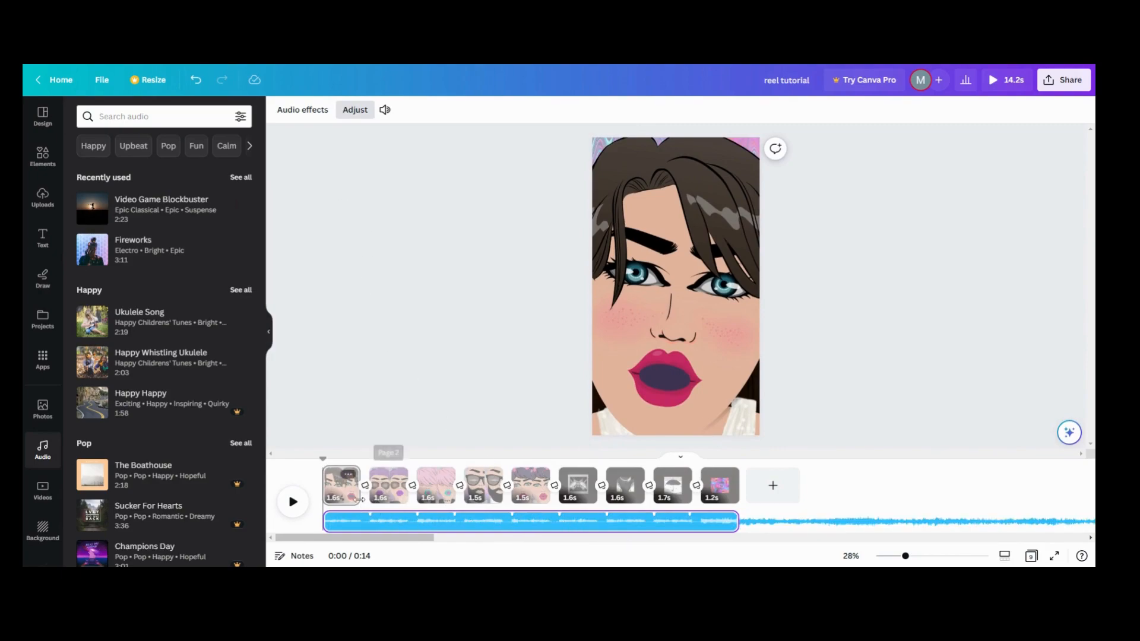
Step: Extend the first page to 1.7 s to match the new track's beat marker
click(362, 498)
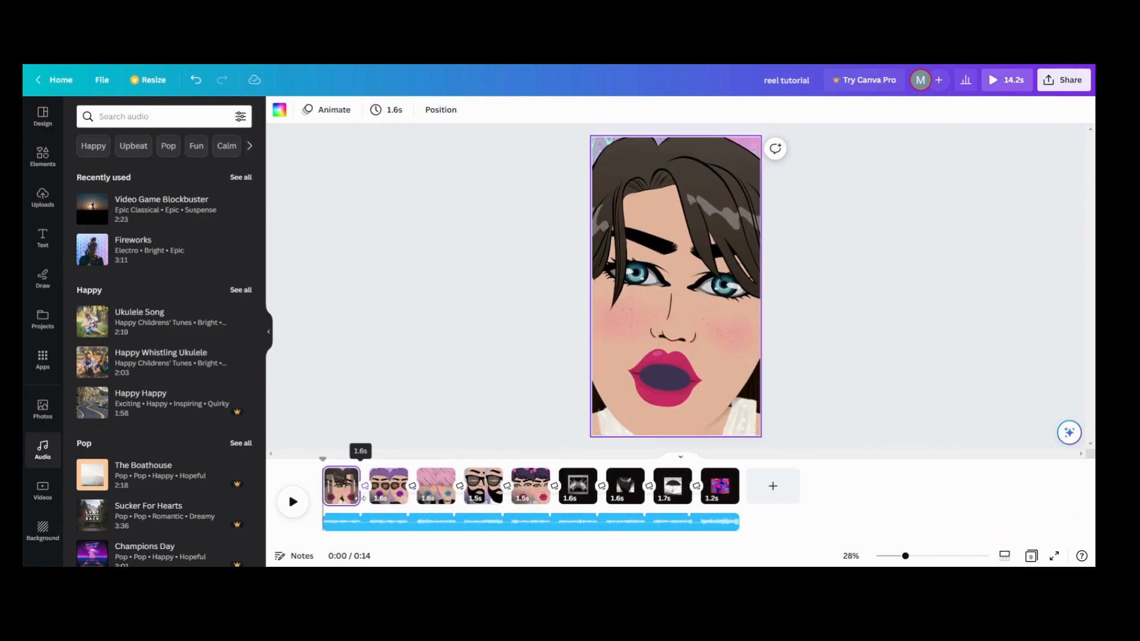
drag(359, 497, 362, 497)
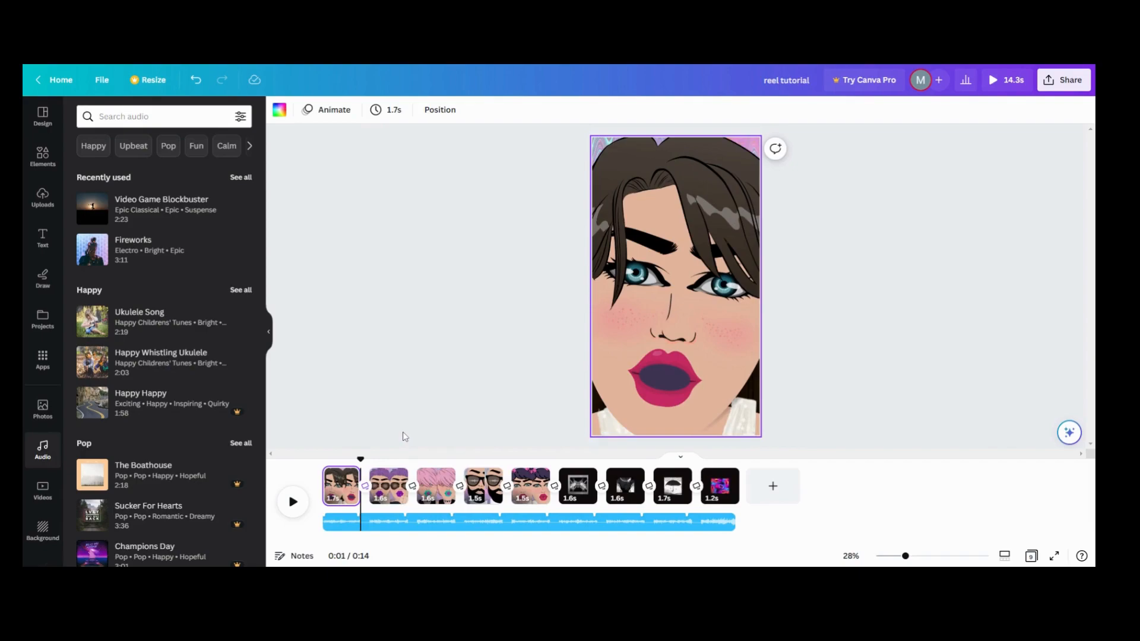